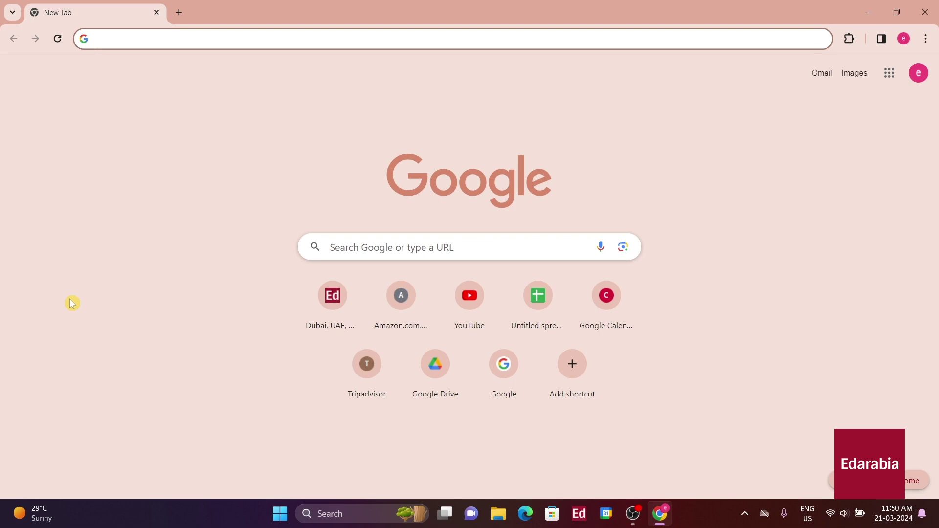
Search Google for 'wifi QR code generator' and open qifi.org
text(wifi )
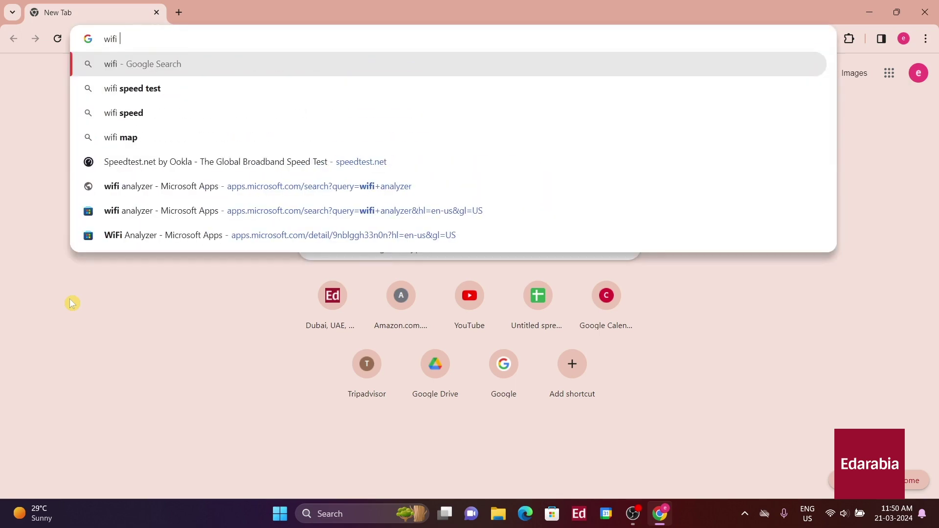
text(QR code gene)
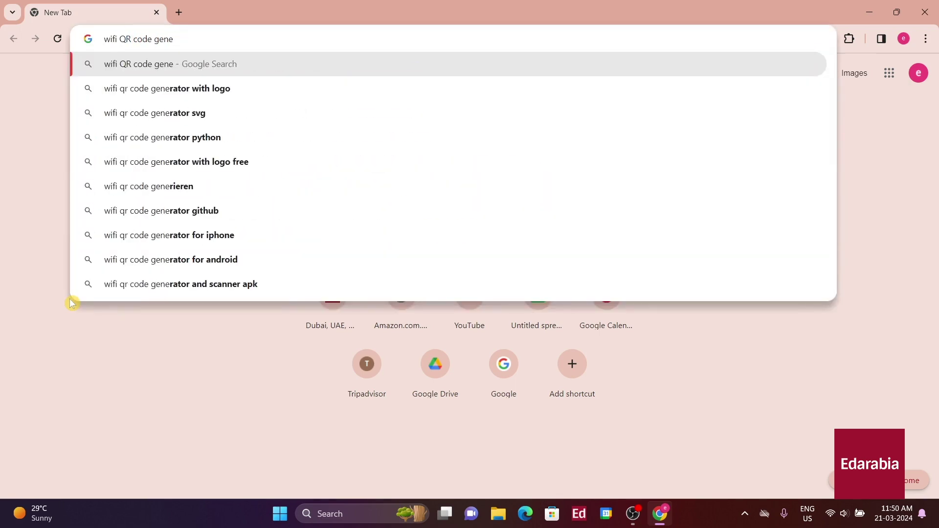
text(rator)
key(Return)
scroll(502, 198, down, 6)
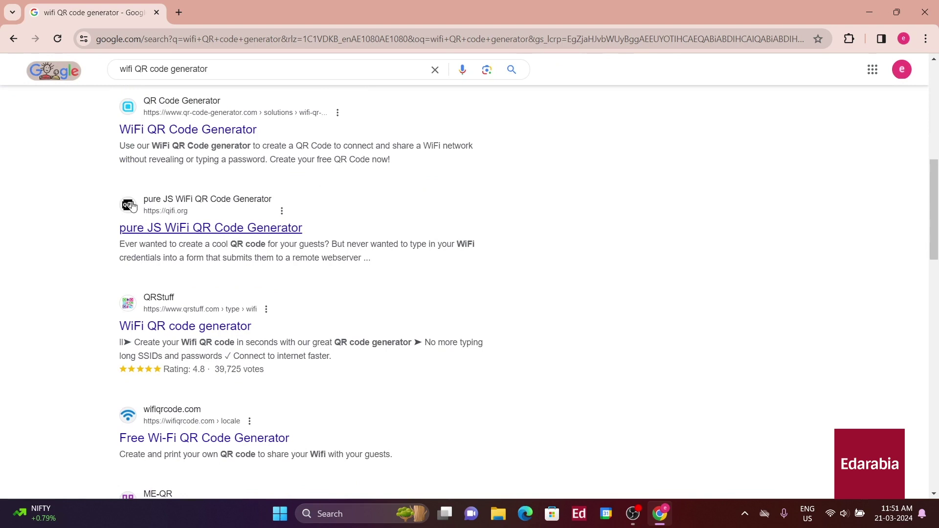
click(197, 231)
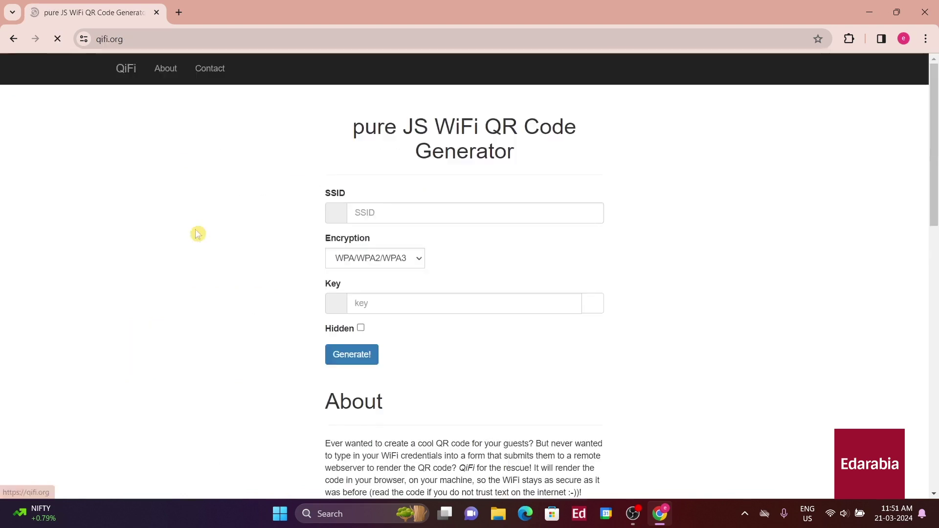
Enter the SSID WHATEVER and the network key, then generate the WiFi QR code
click(507, 214)
text(WHATEVER)
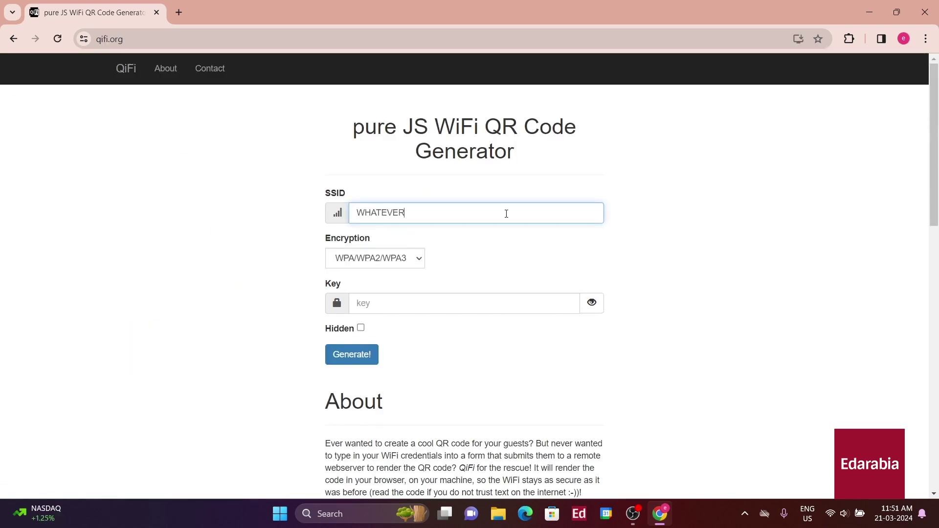
click(394, 299)
text(12)
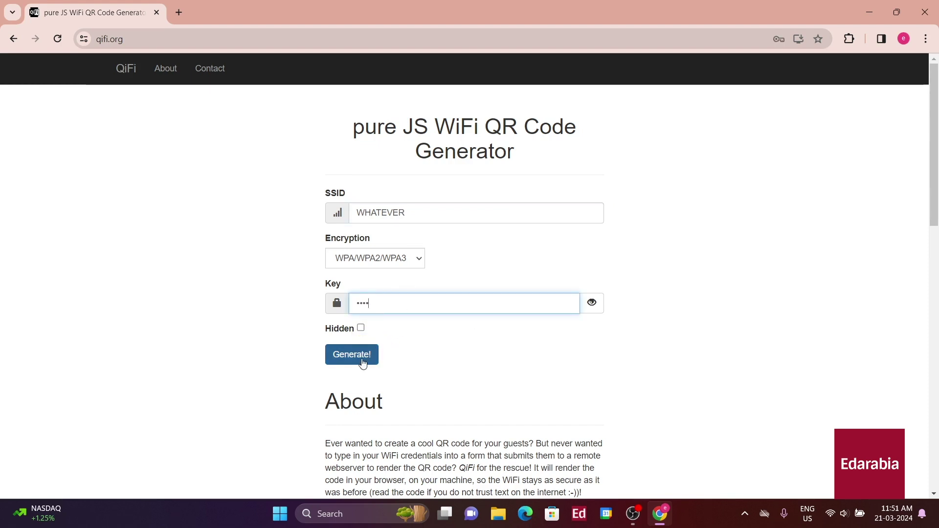
click(356, 360)
scroll(644, 348, down, 3)
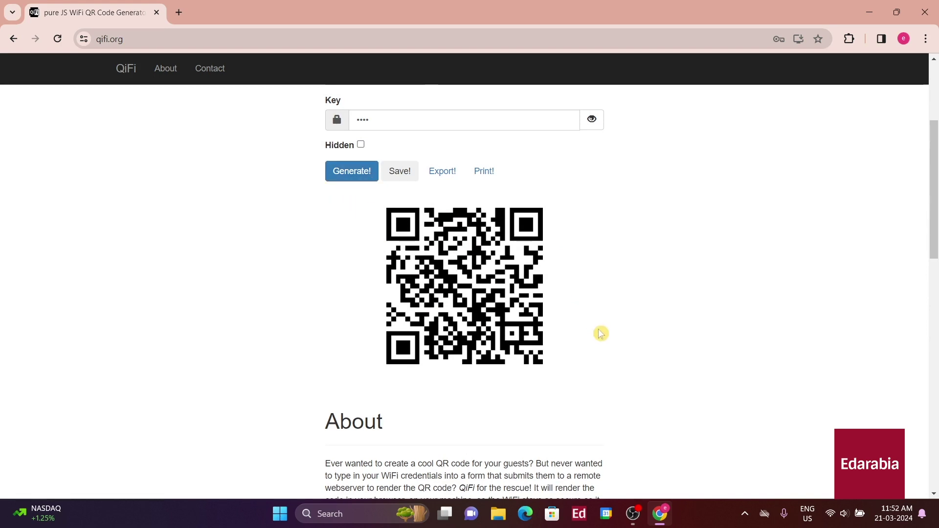
Copy the QR code image, paste it into the Doc, and caption it 'WIFI HERE'
right_click(416, 277)
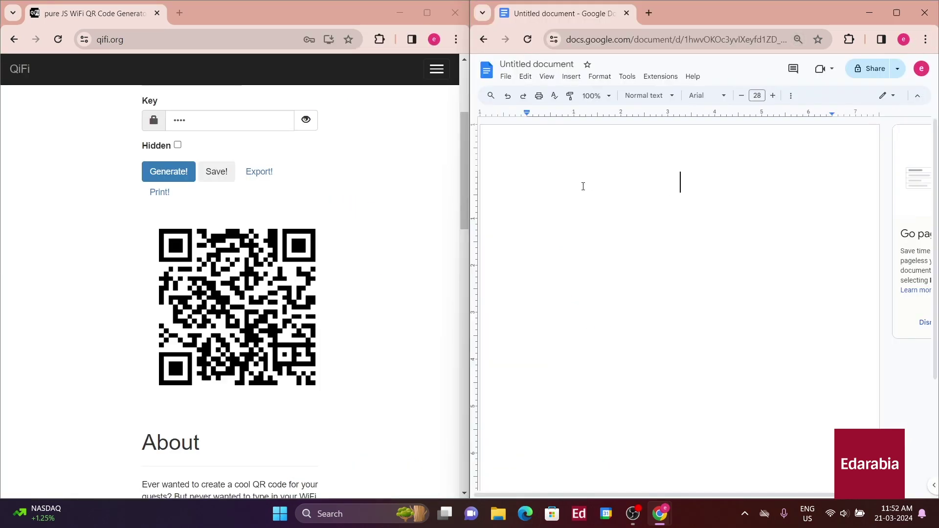
key(ctrl+v)
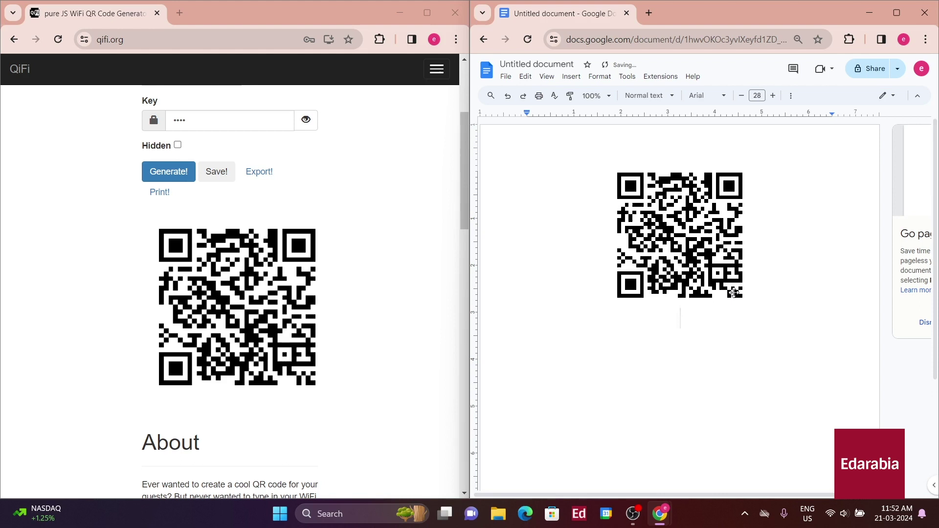
text(WIFI HERE)
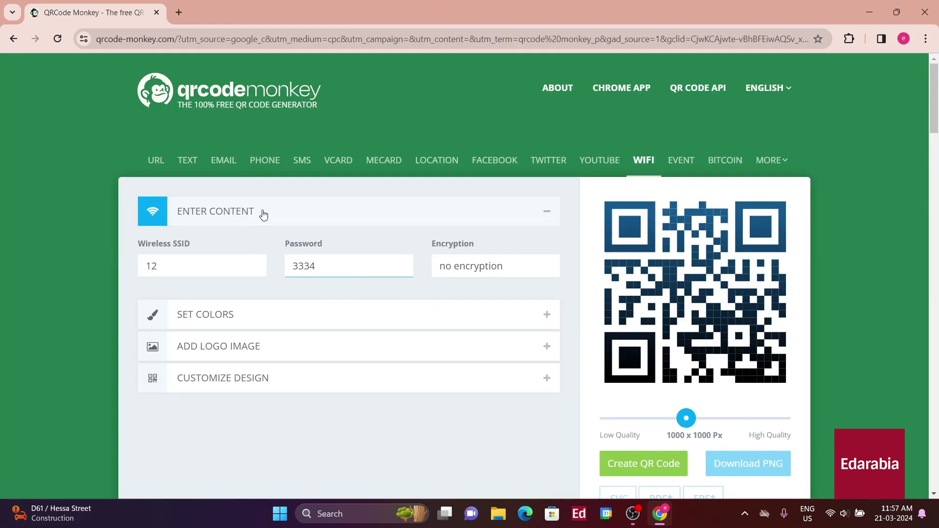
Colour the QR code with a red #F90000 to black #000203 gradient
click(263, 214)
click(268, 250)
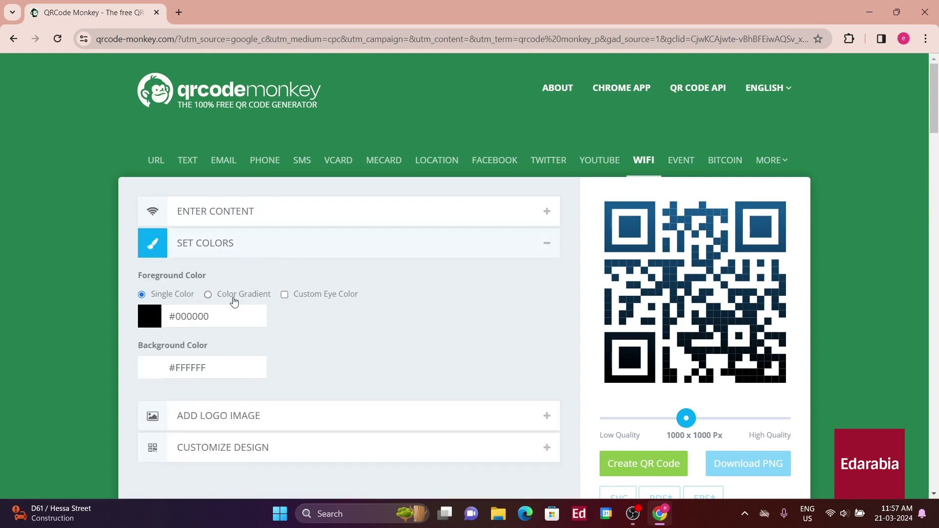
scroll(235, 302, down, 1)
click(149, 255)
click(226, 269)
click(324, 271)
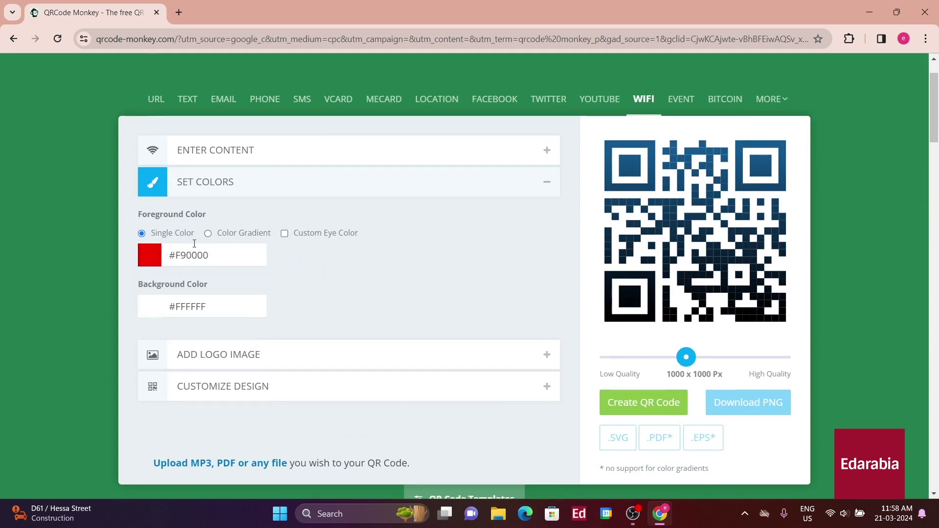
click(208, 234)
click(301, 255)
drag(315, 273, 421, 353)
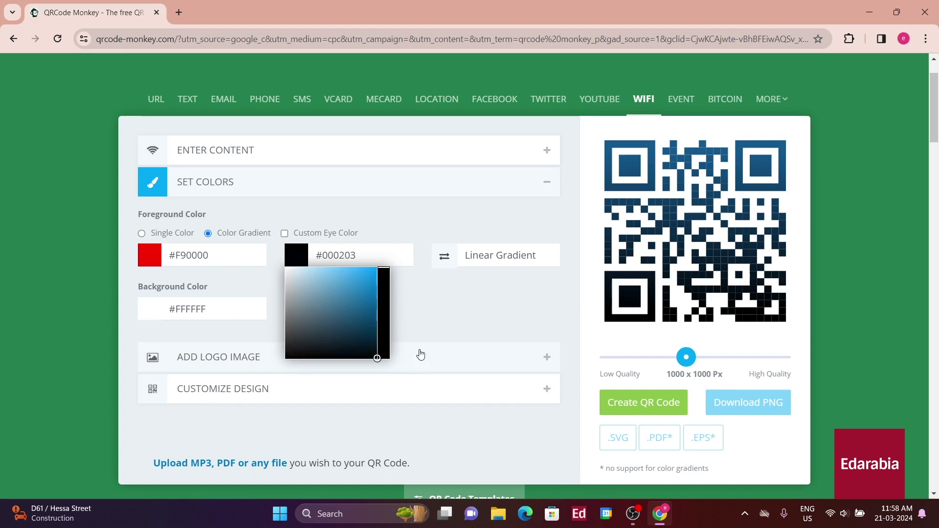
click(382, 283)
scroll(245, 265, down, 1)
click(616, 341)
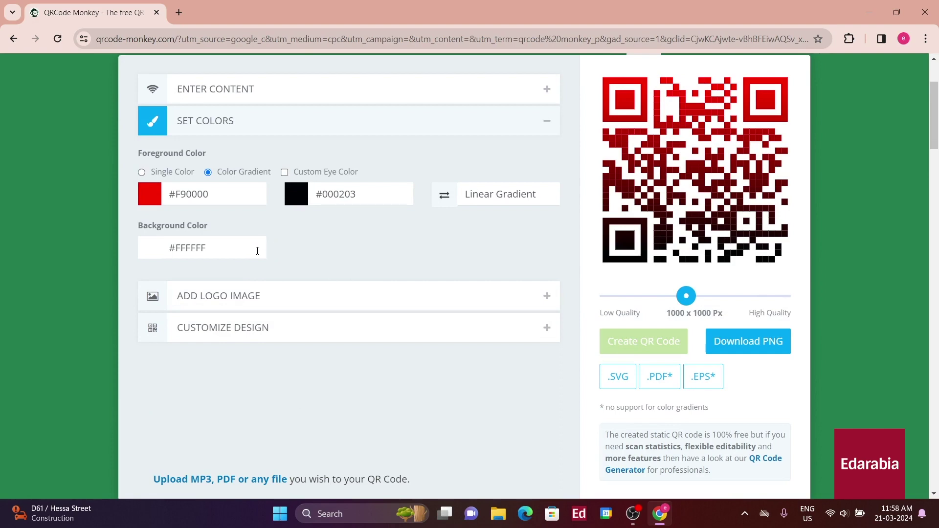
Add the WiFi symbol as the QR code's centre logo and regenerate it
click(269, 303)
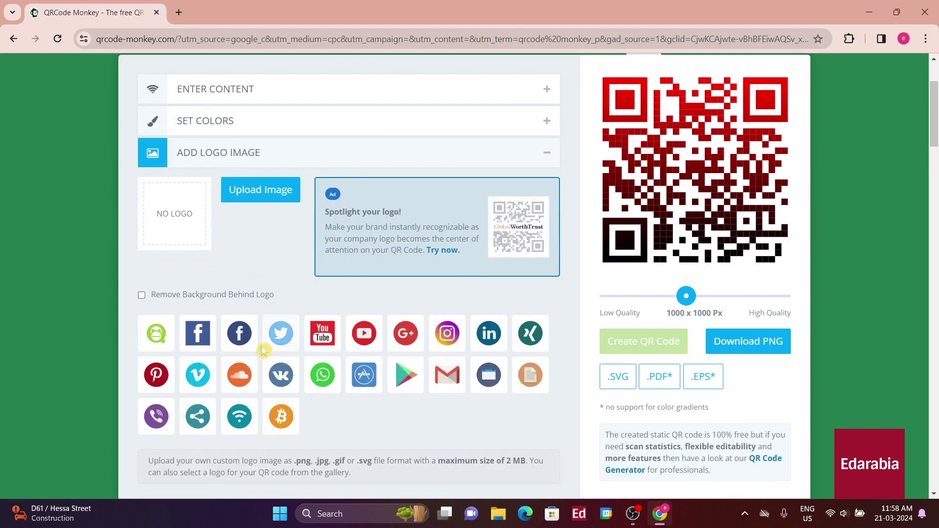
click(239, 416)
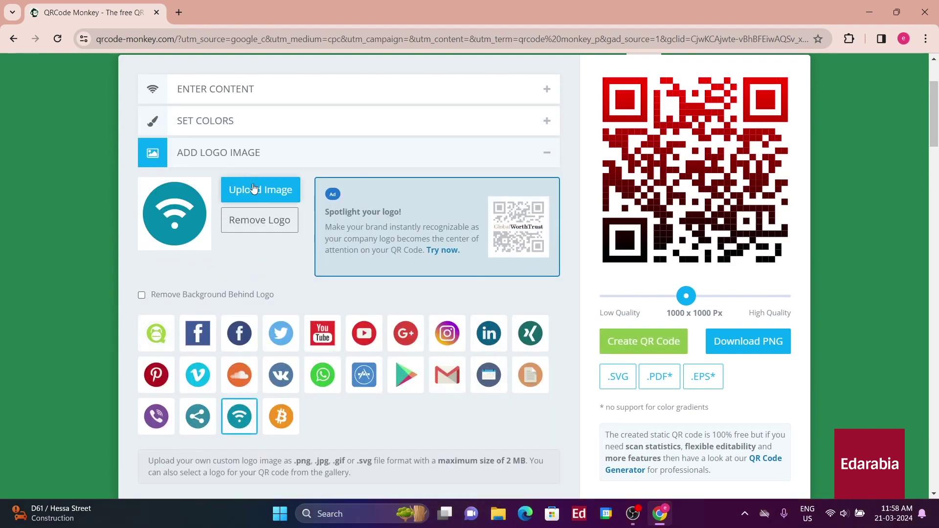
scroll(313, 263, down, 1)
click(674, 272)
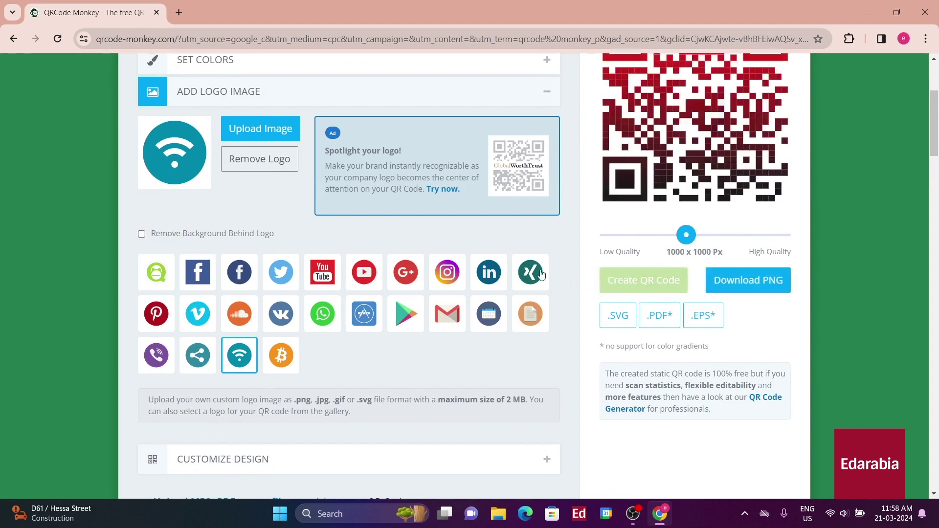
scroll(248, 288, down, 3)
click(248, 287)
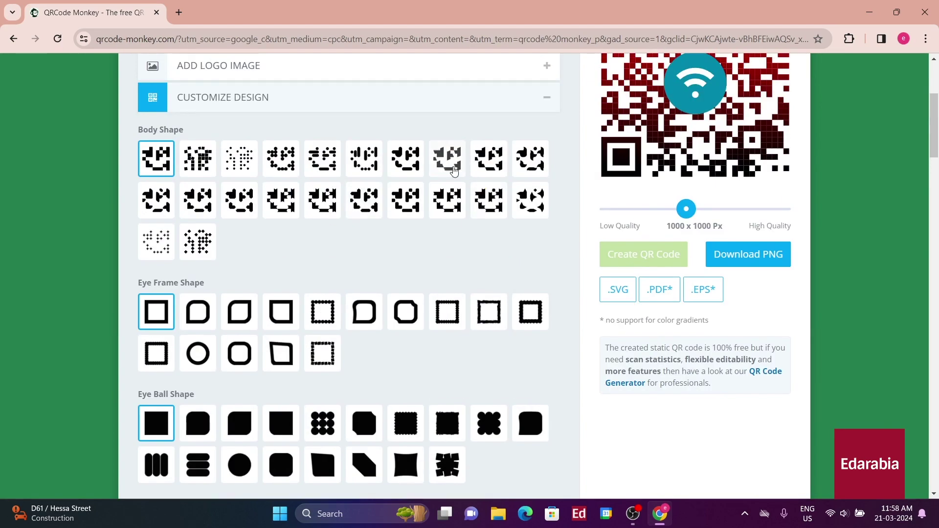
Try another body pattern and give the QR code dotted eye frames
scroll(452, 171, up, 2)
click(455, 289)
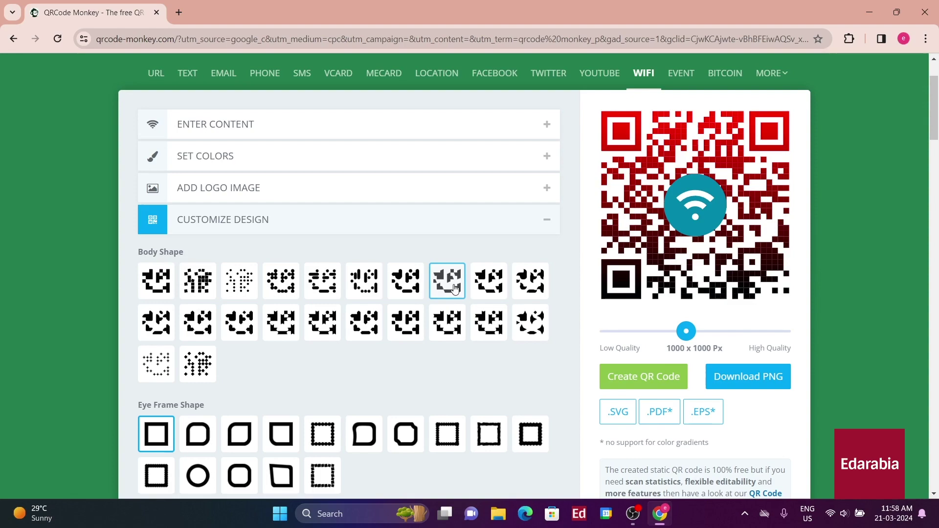
scroll(565, 265, down, 2)
scroll(375, 279, up, 3)
scroll(413, 321, down, 5)
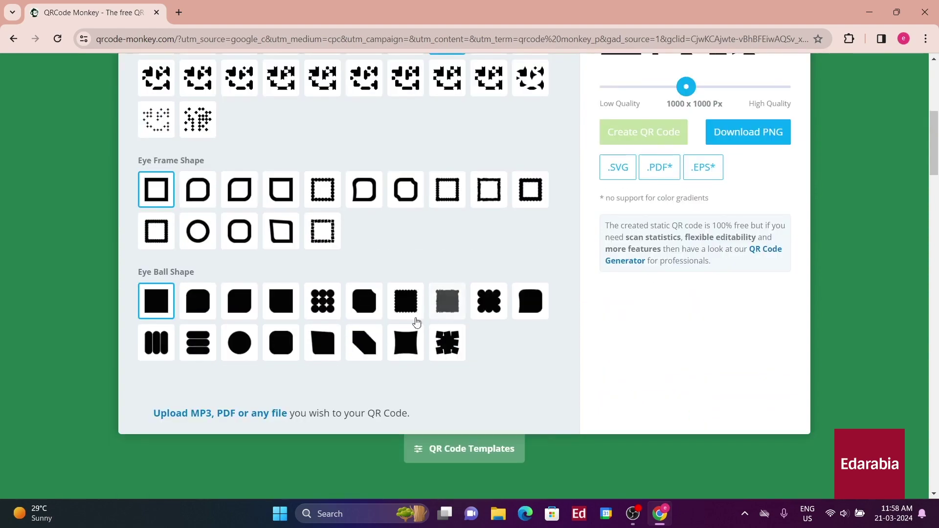
scroll(609, 292, up, 3)
scroll(335, 304, down, 4)
scroll(294, 313, up, 5)
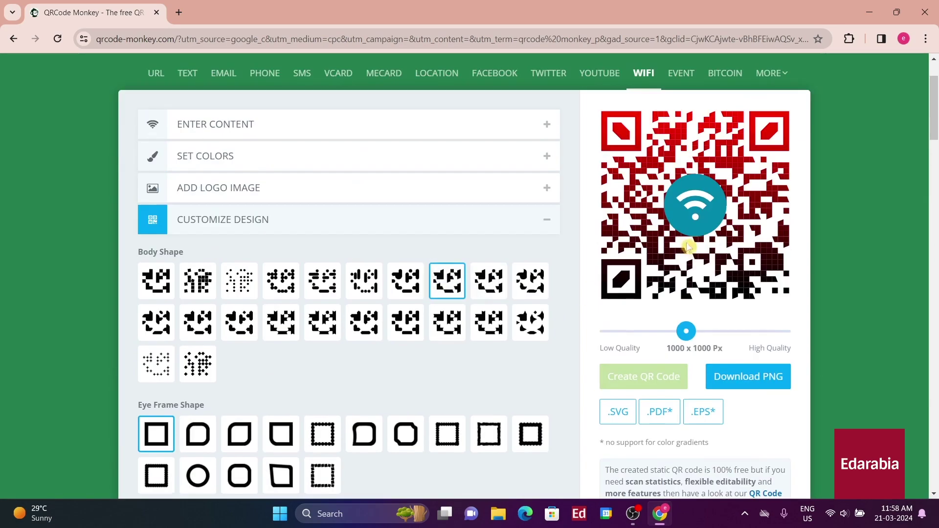
scroll(241, 342, down, 2)
click(323, 354)
Switch the QR code body to small dots and review the result
scroll(430, 291, up, 3)
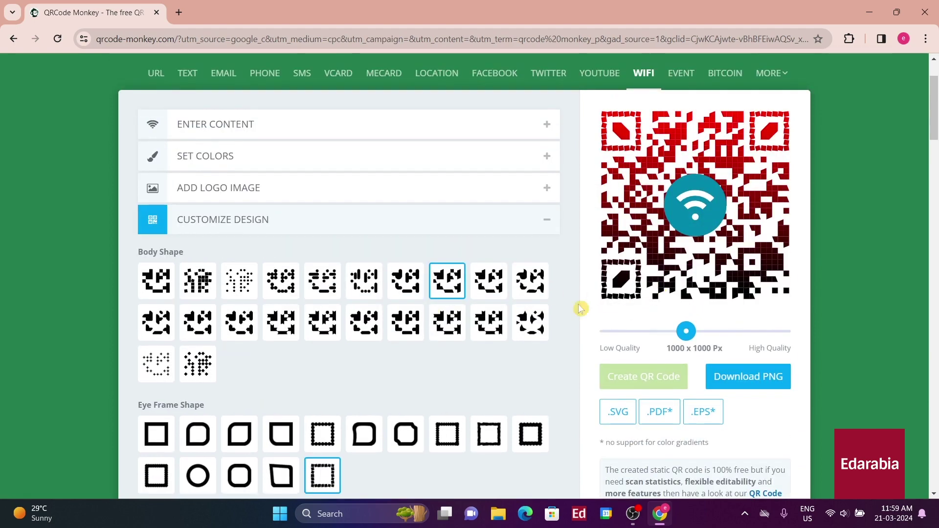
click(239, 280)
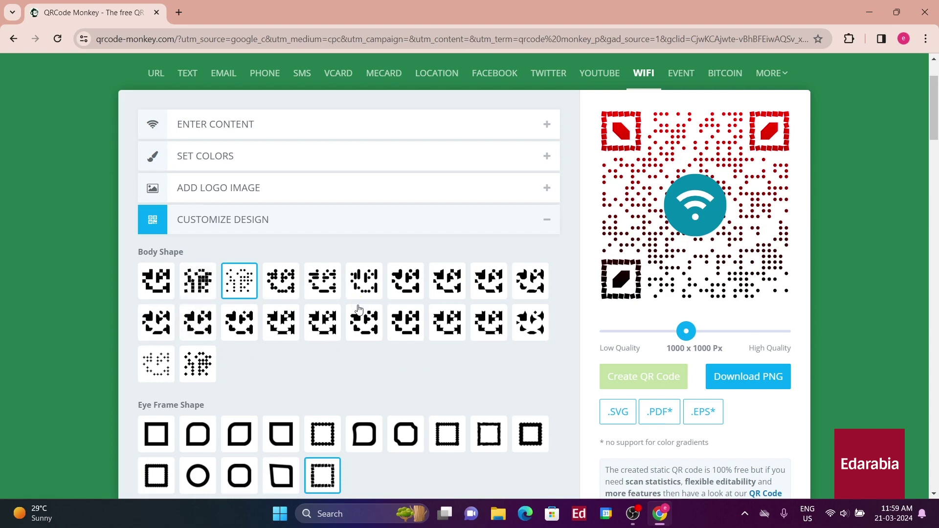
scroll(429, 342, down, 4)
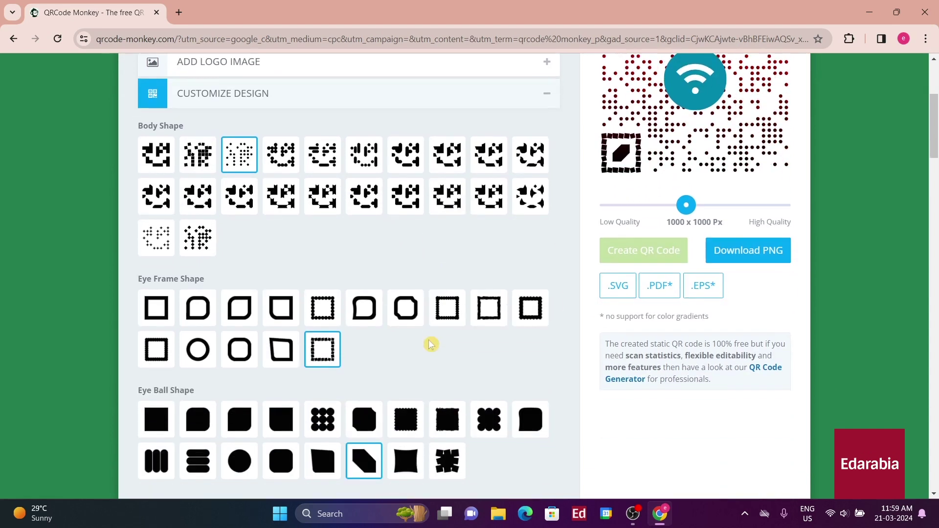
scroll(430, 346, down, 5)
scroll(336, 350, up, 6)
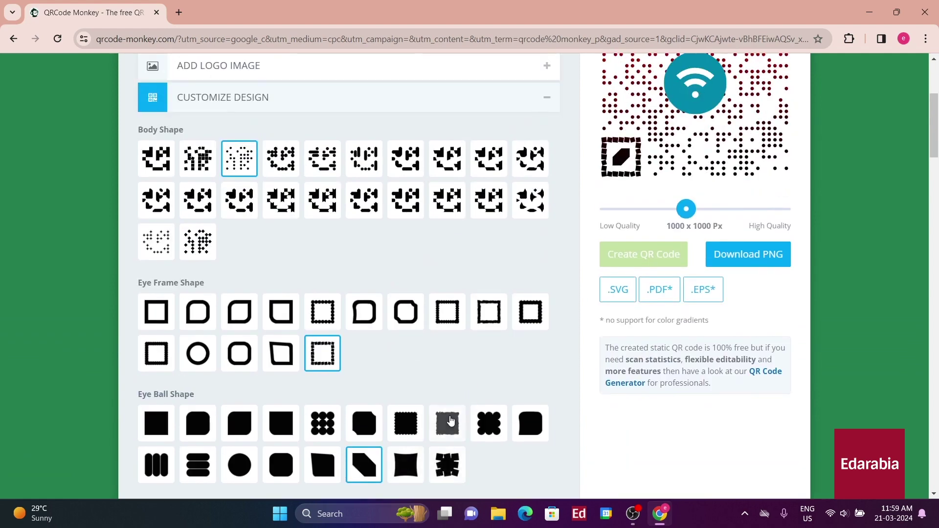
scroll(449, 421, up, 3)
scroll(450, 420, up, 1)
scroll(493, 409, down, 1)
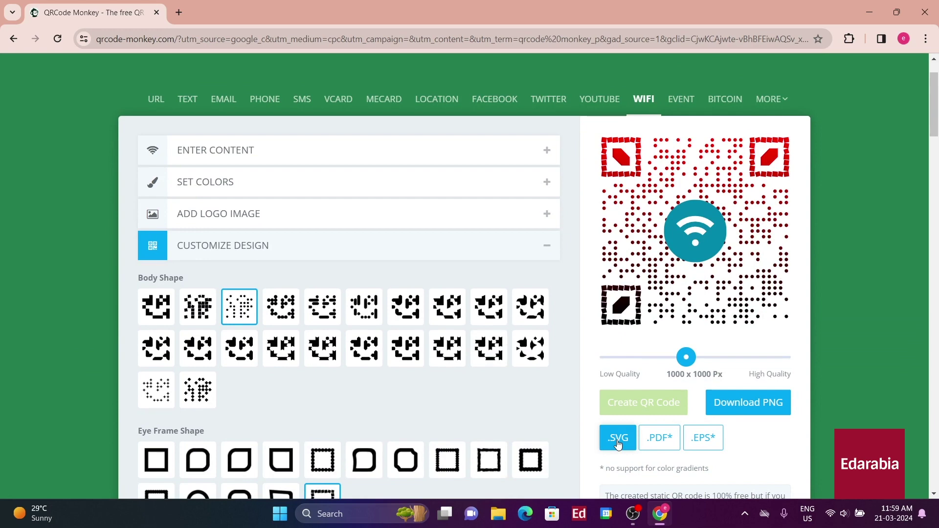
scroll(618, 444, down, 3)
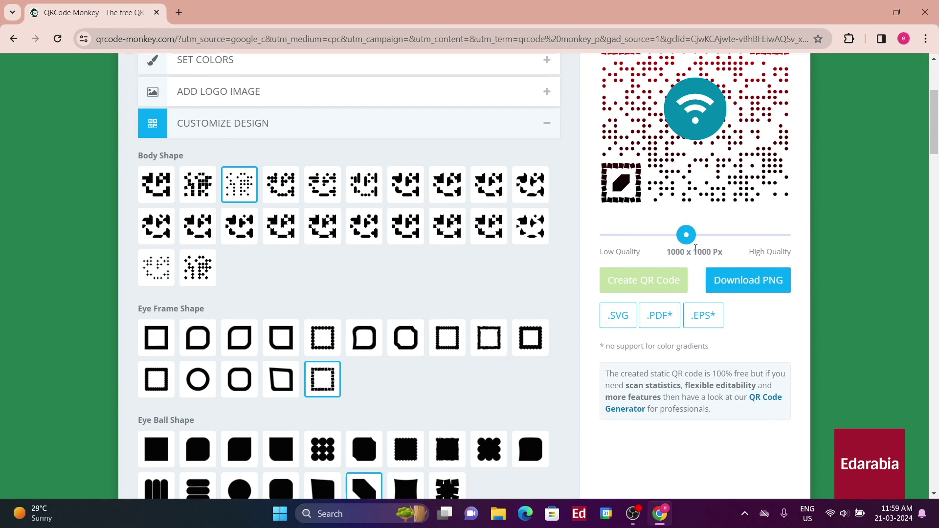
Open qr-code-generator.com in a new tab
click(186, 13)
text(qr-)
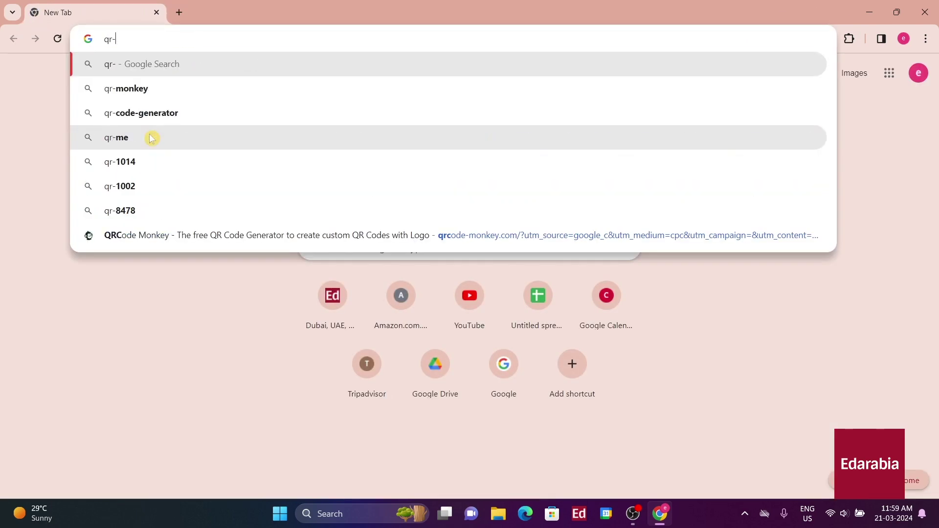
text(code-generator.com)
key(Return)
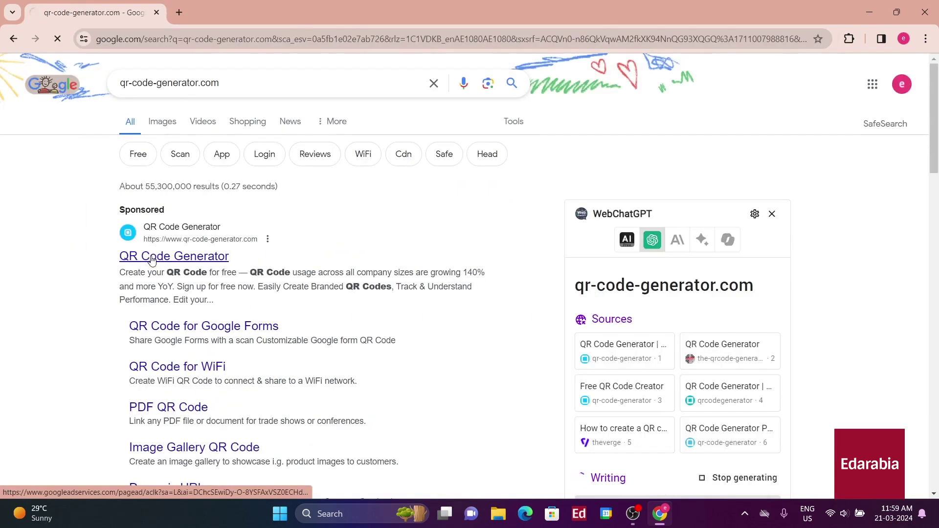
click(152, 258)
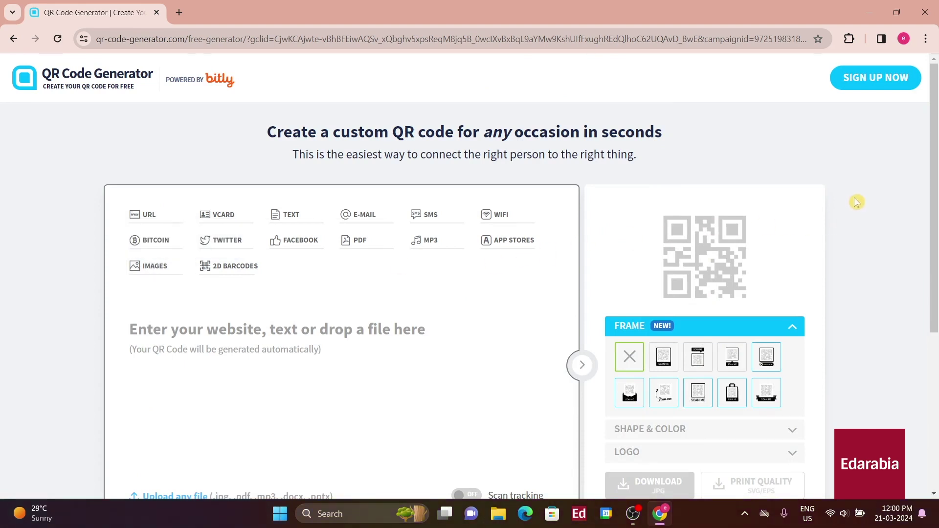
Switch to a WiFi QR code and clear the network name field
scroll(508, 193, down, 2)
scroll(507, 193, up, 1)
click(504, 156)
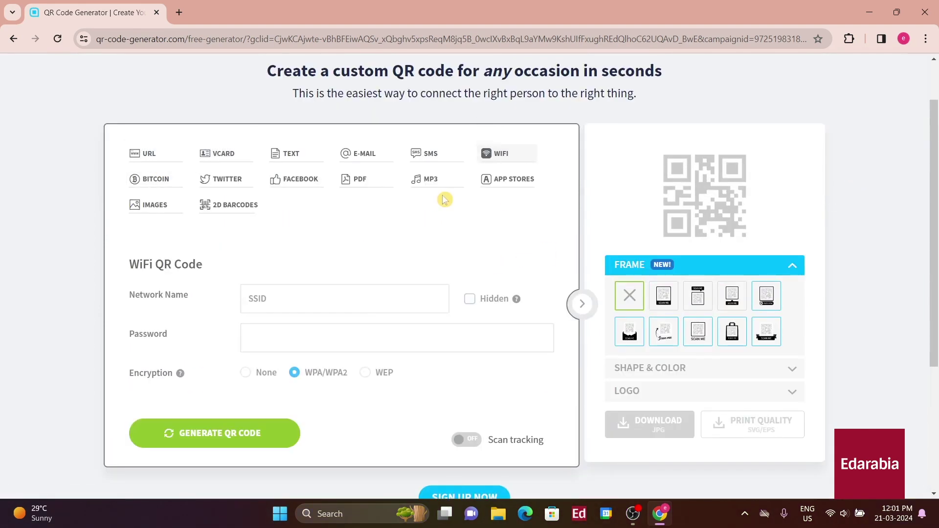
key(ctrl+a)
key(BackSpace)
Frame the code with the SCAN ME banner on top and snip it as an image
click(664, 297)
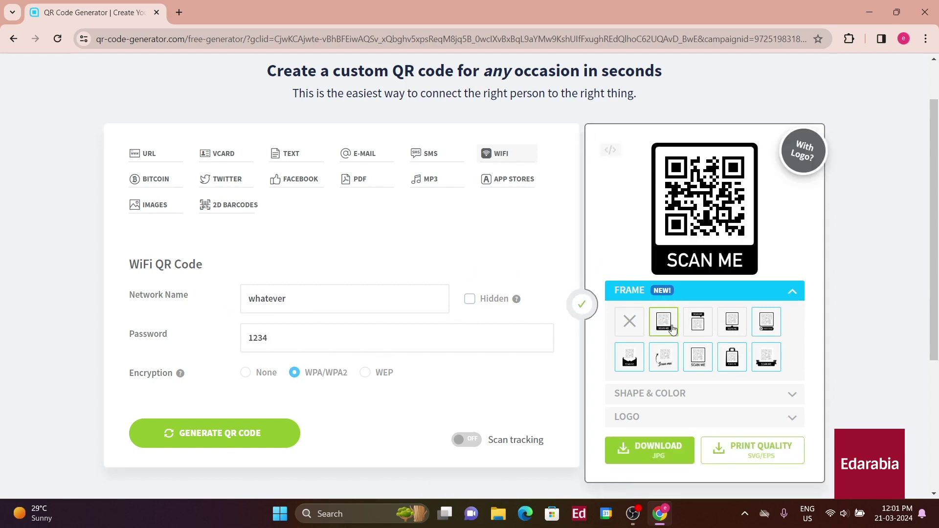
click(689, 214)
click(698, 321)
scroll(690, 270, down, 2)
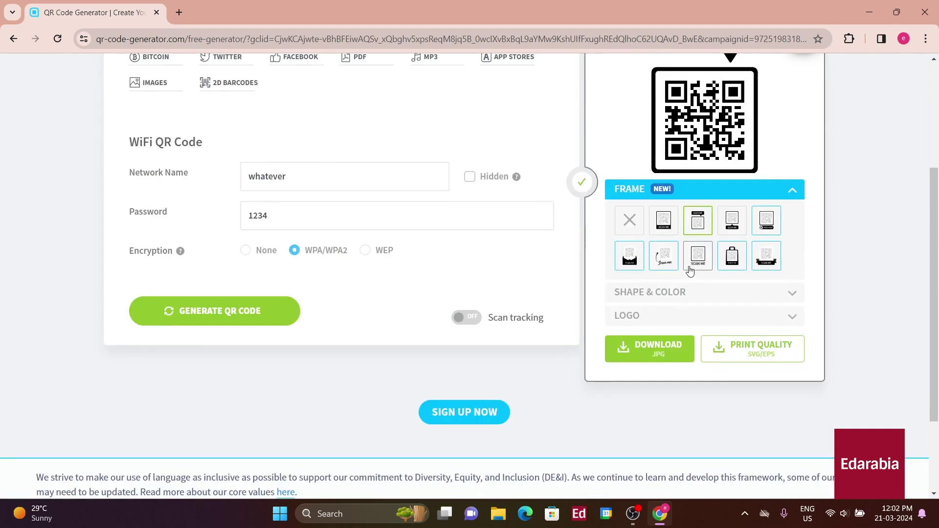
click(740, 263)
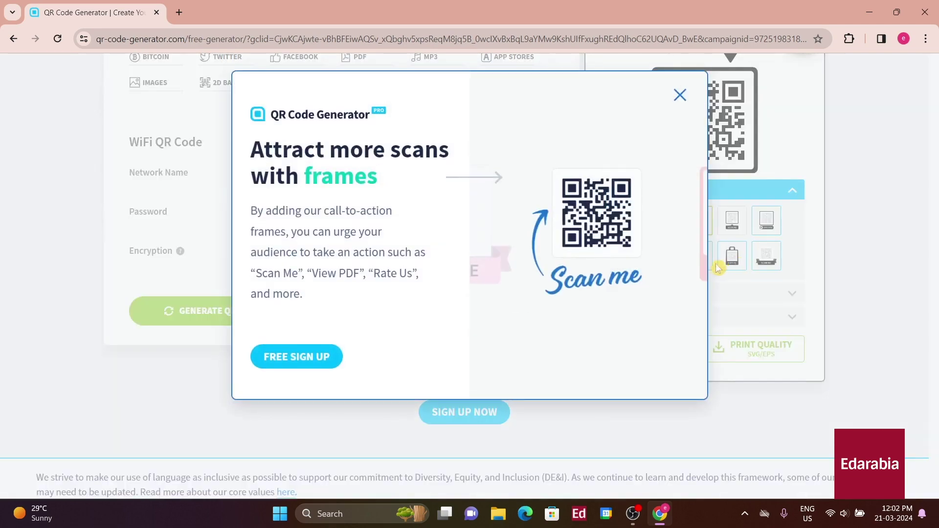
click(680, 96)
click(732, 257)
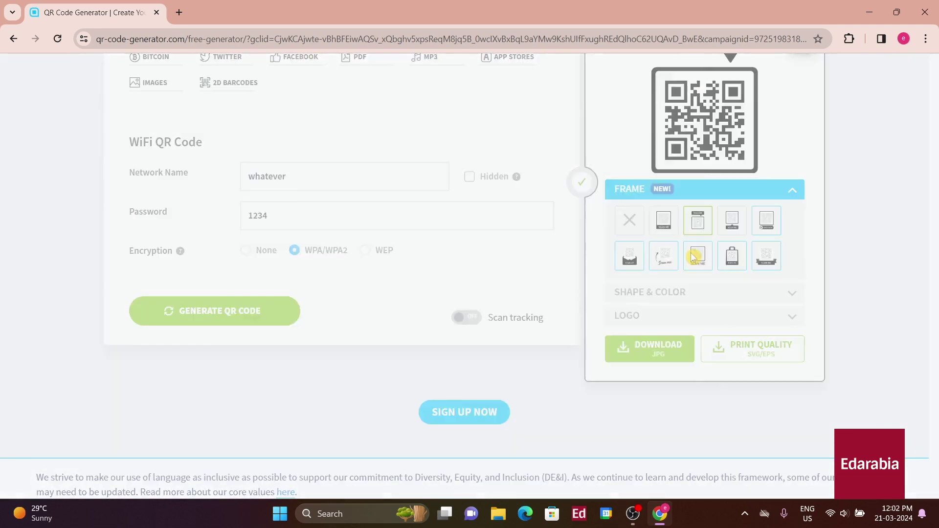
click(679, 96)
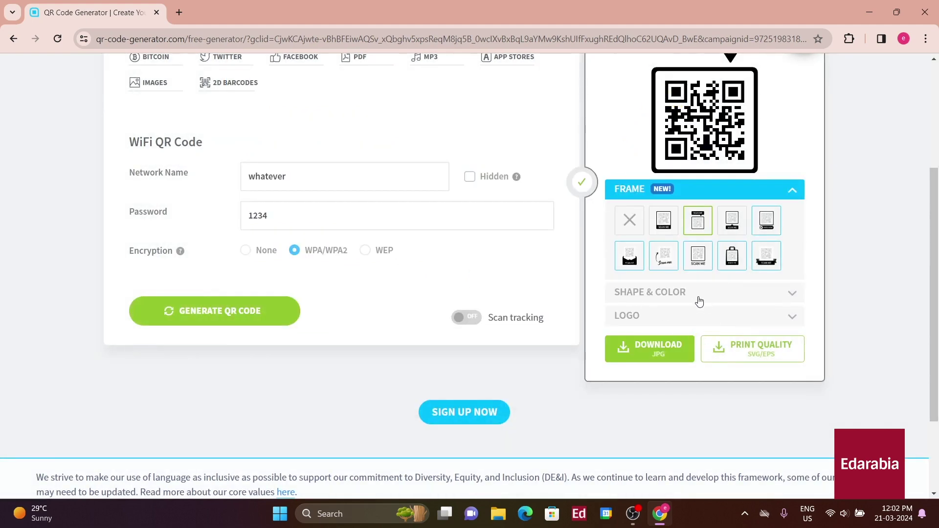
scroll(669, 291, up, 2)
key(super+shift+s)
drag(638, 133, 769, 302)
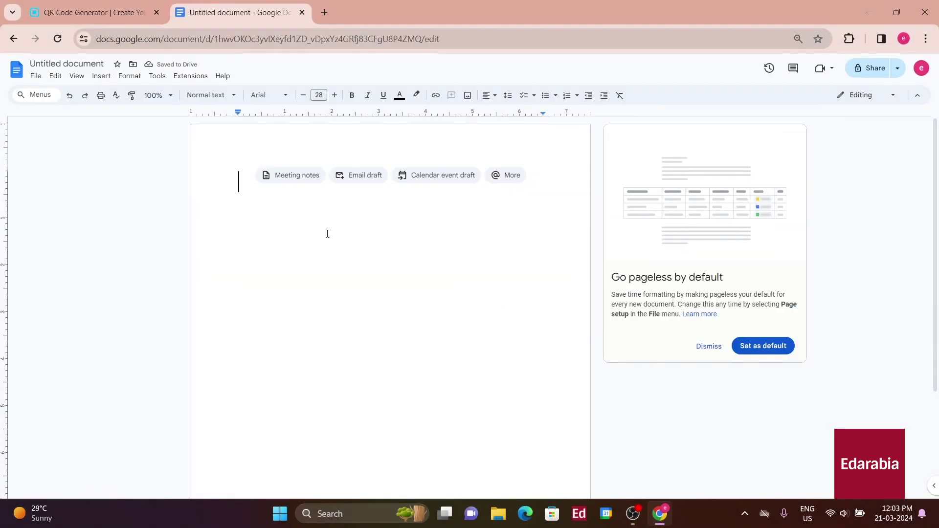
Paste the snipped SCAN ME-framed WiFi QR code into the untitled Google Doc
key(ctrl+v)
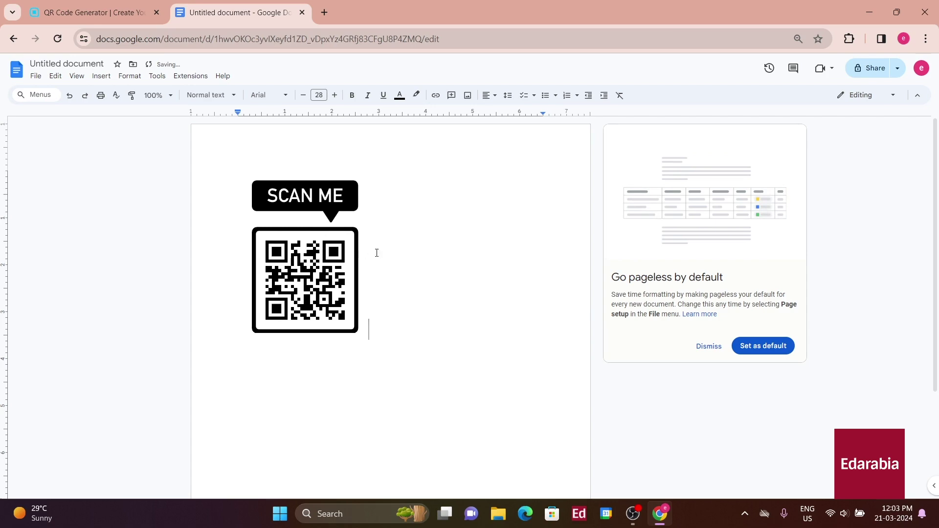
click(325, 267)
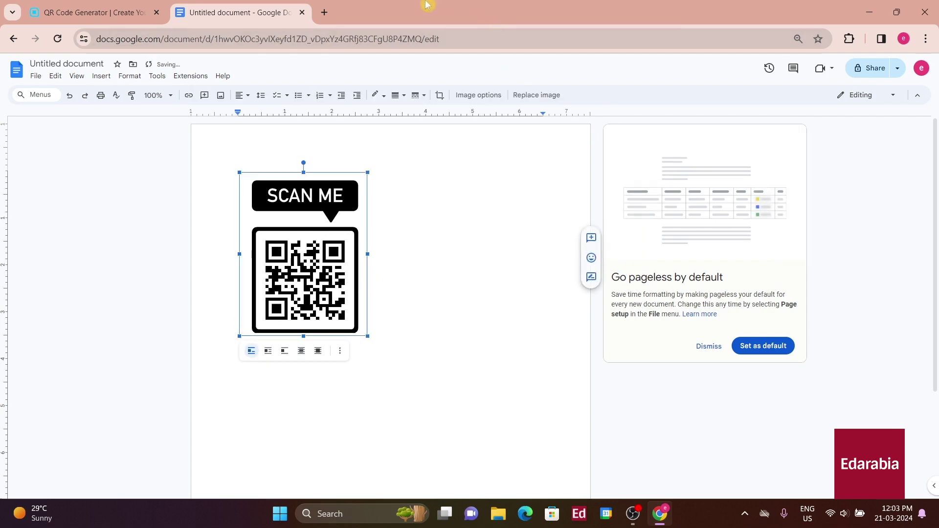
click(63, 15)
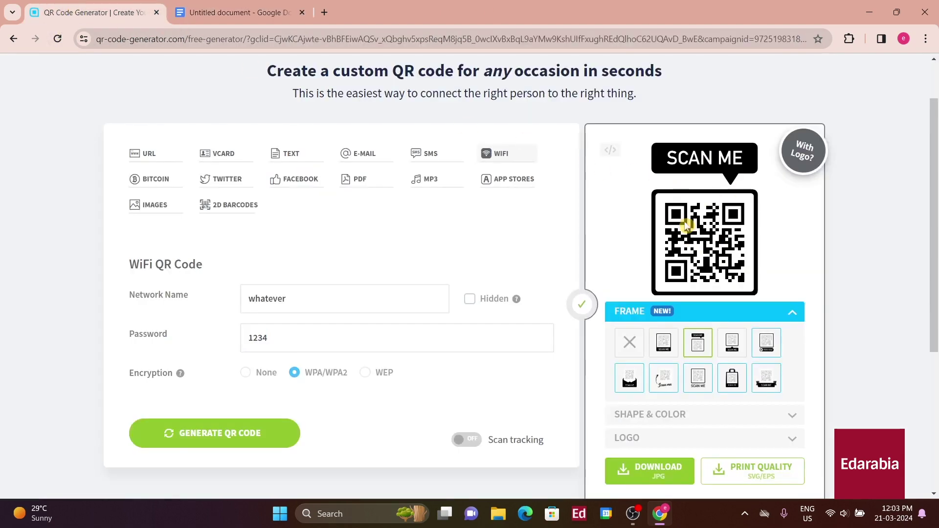
click(213, 7)
click(402, 289)
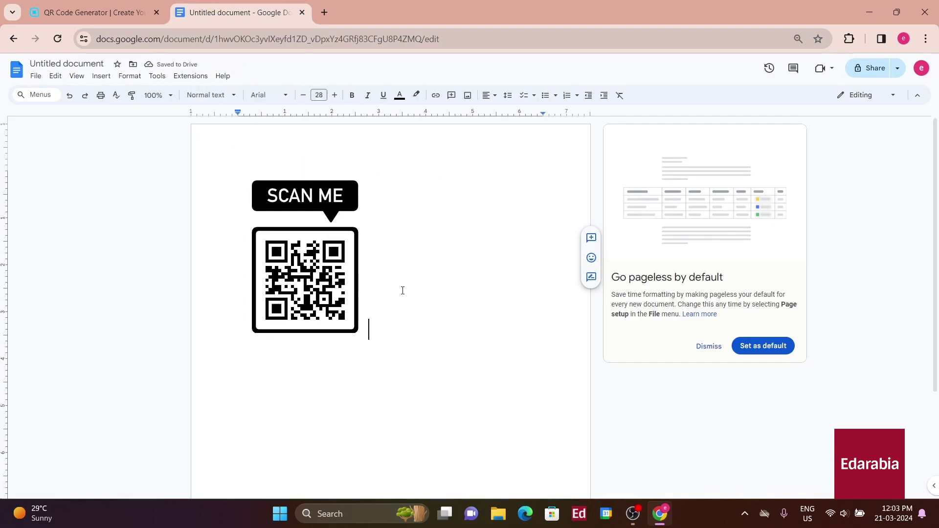